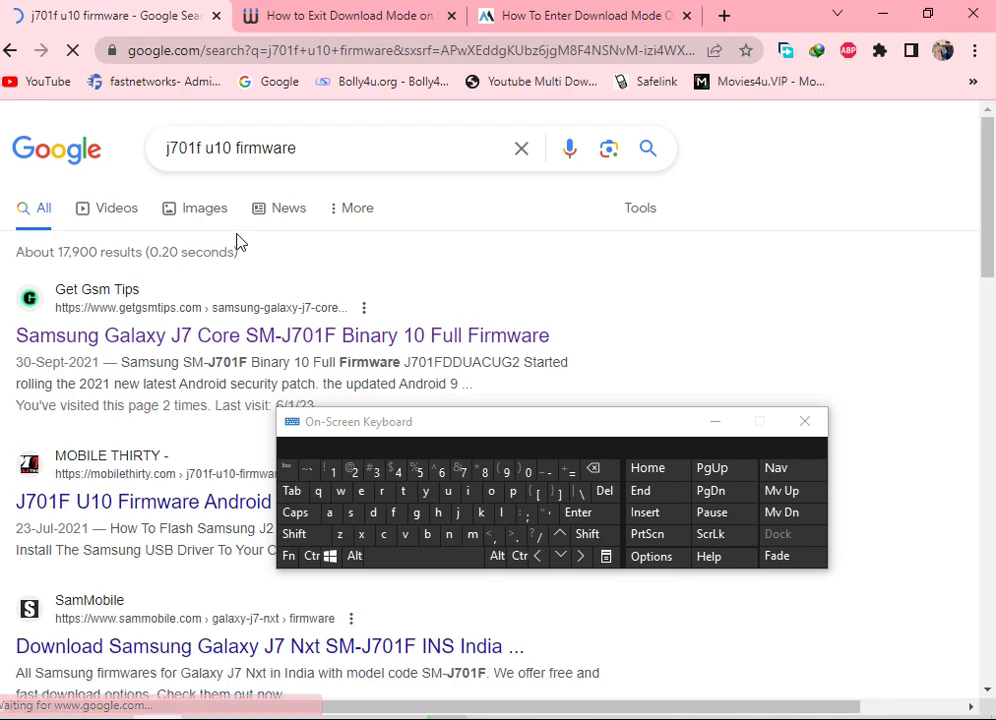
Step: Open the Get Gsm Tips page for the SM-J701F Binary 10 firmware and follow its Google Drive link for J701FDDUACUG2
left_click(156, 348)
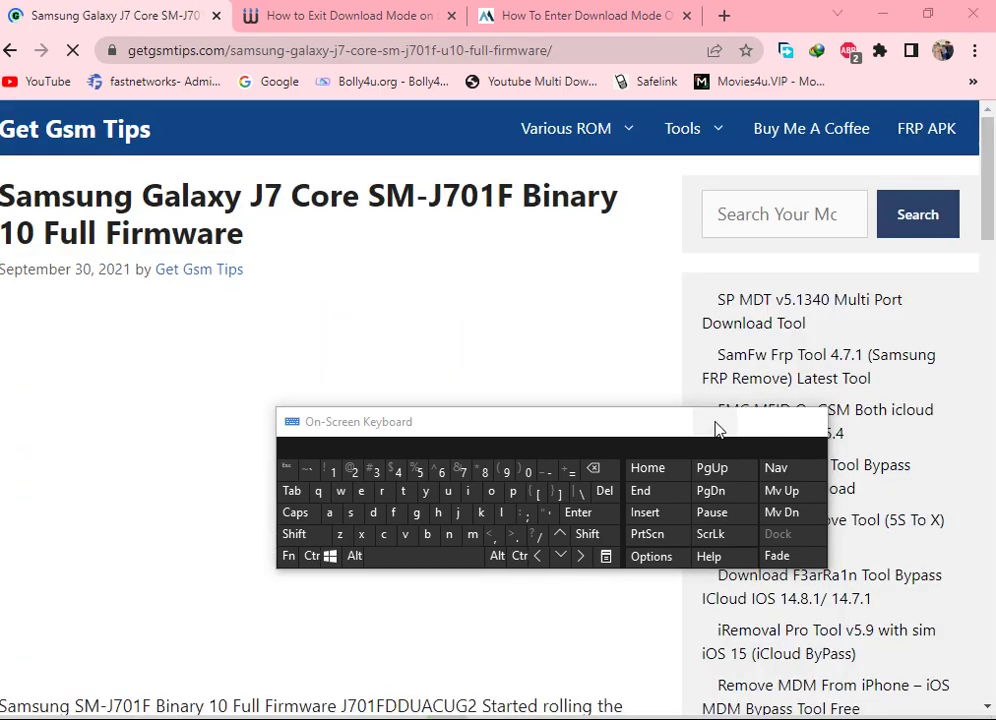
left_click(710, 427)
scroll(490, 395, "down", 9)
scroll(482, 396, "down", 4)
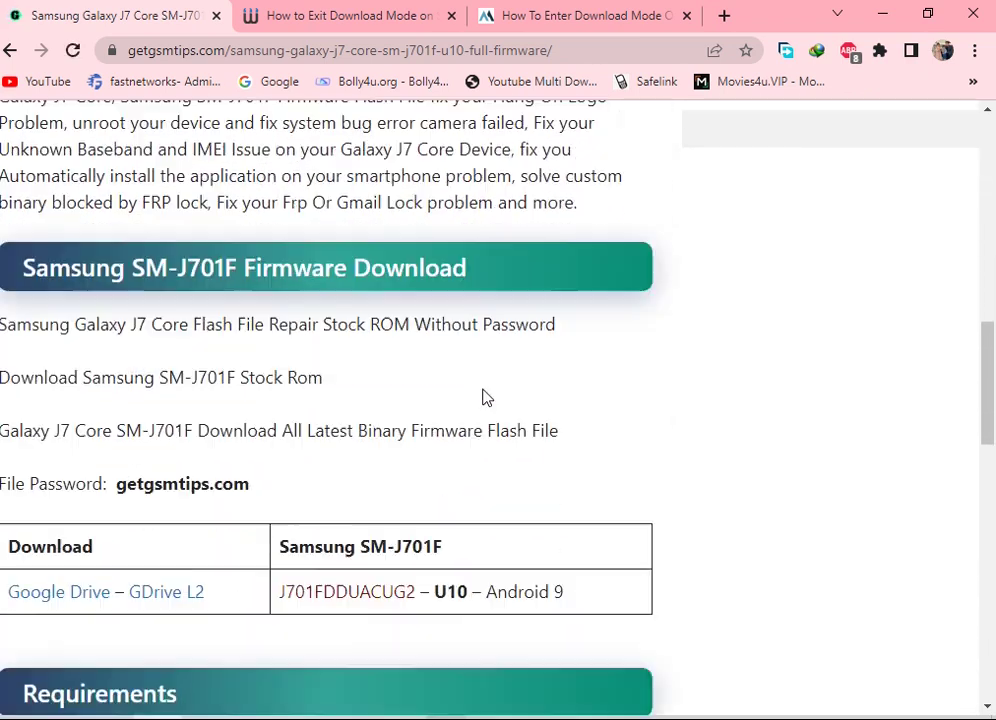
left_click(53, 346)
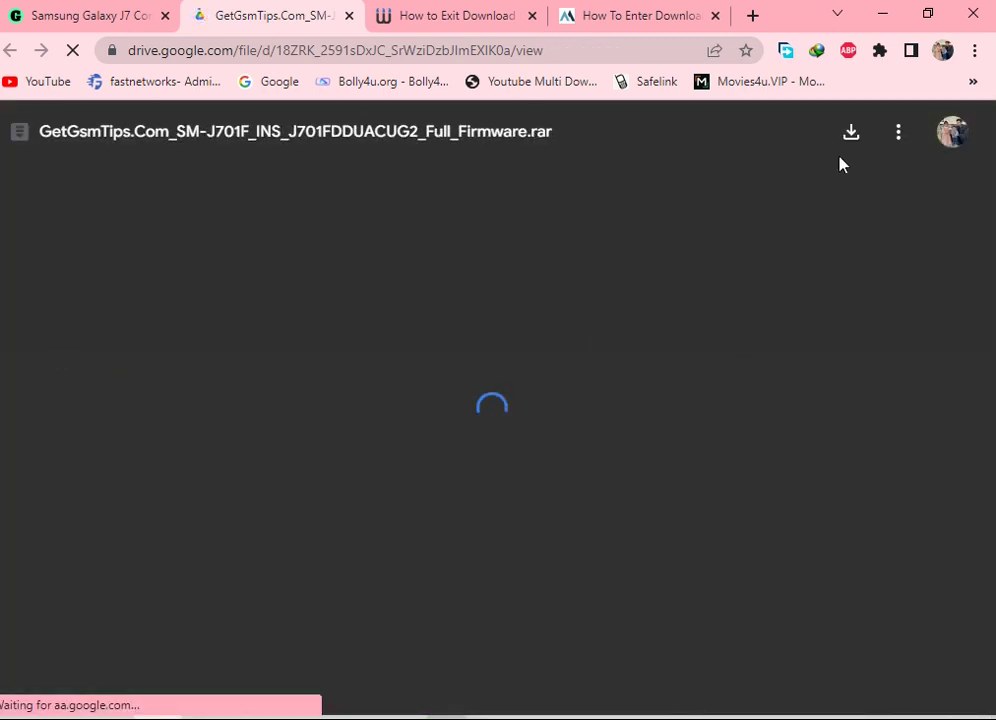
Step: Request the download of the J701FDDUACUG2 firmware archive from Google Drive, and cancel the download manager's file dialog
left_click(850, 133)
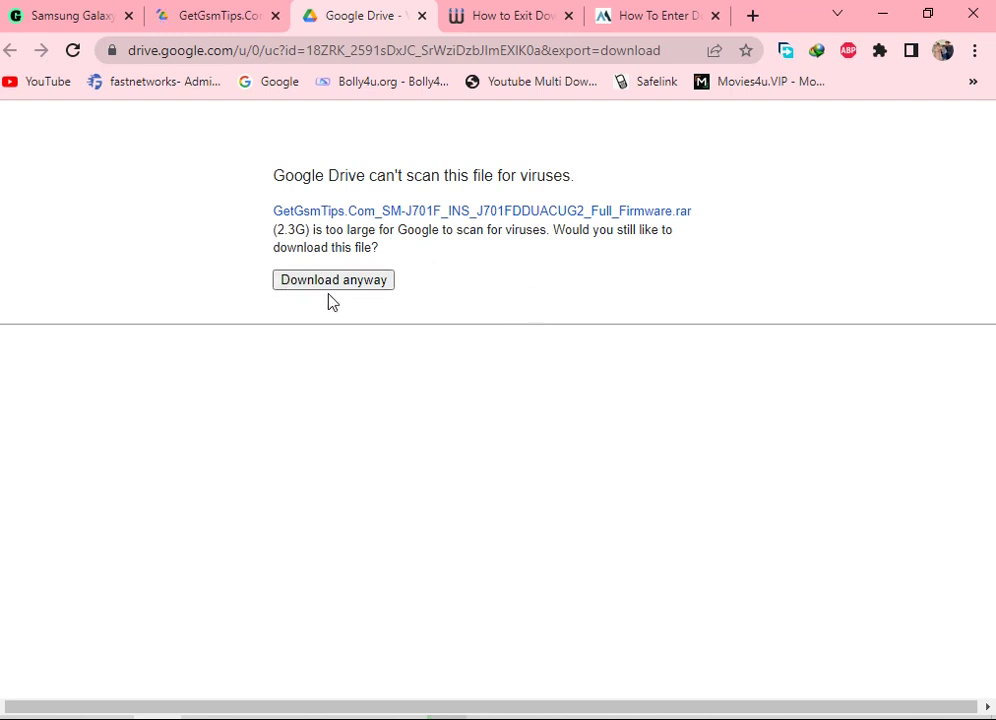
left_click(337, 287)
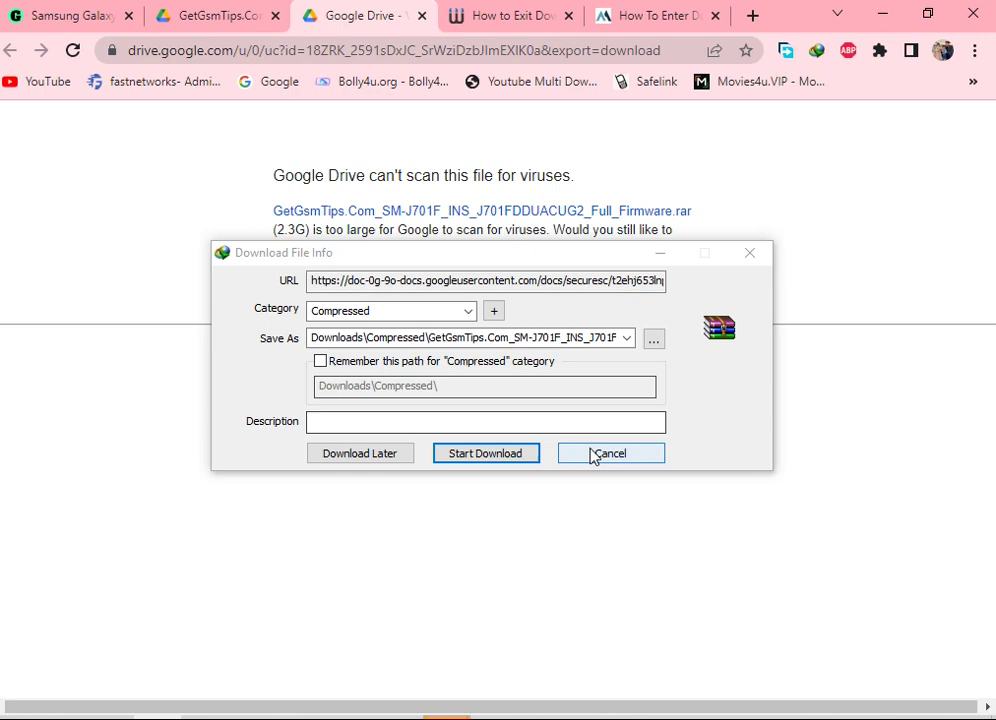
left_click(593, 454)
Step: Switch to Internet Download Manager and open the folder containing the downloaded GetGsmTips.Com_SM-J701F_INS_J701FDDUACUG2 firmware archive
left_click(320, 670)
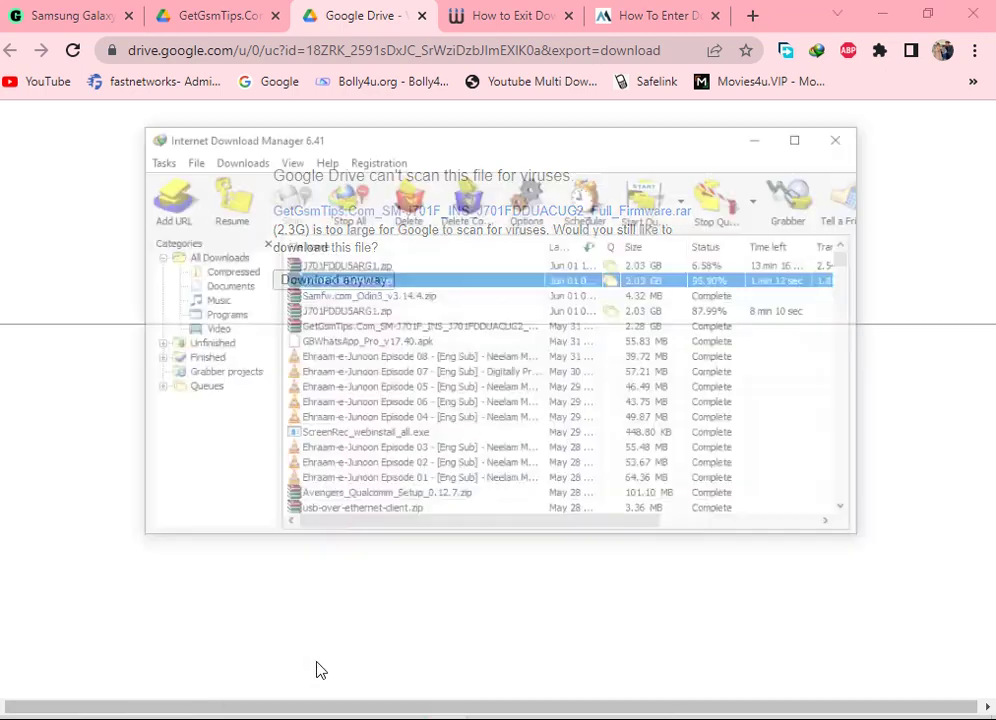
left_click(360, 270)
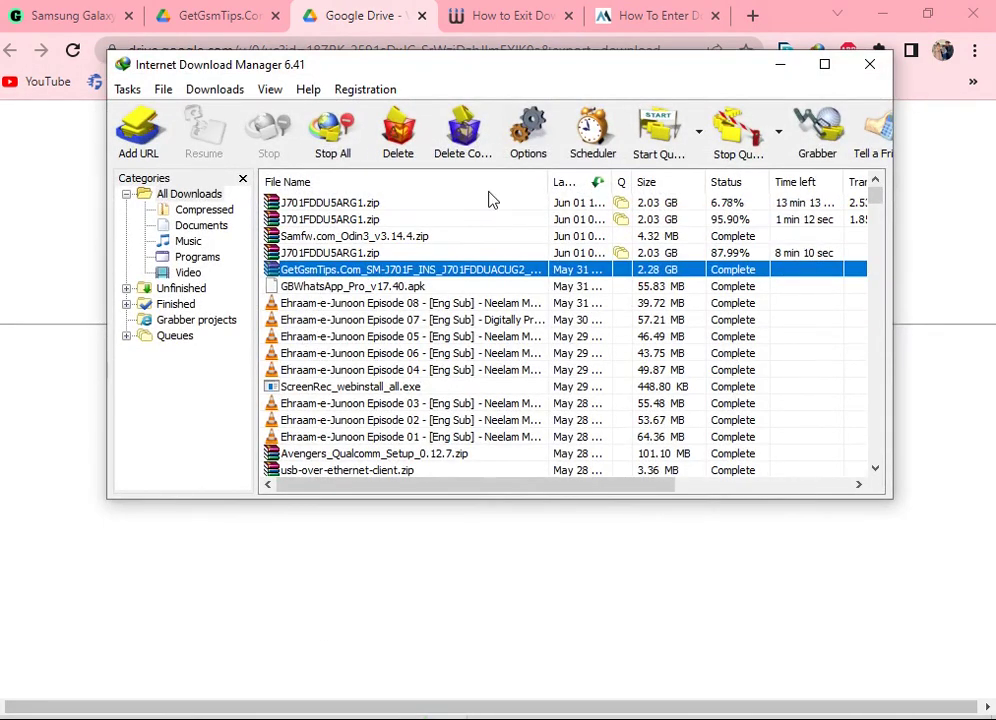
left_click_drag(460, 66, 443, 254)
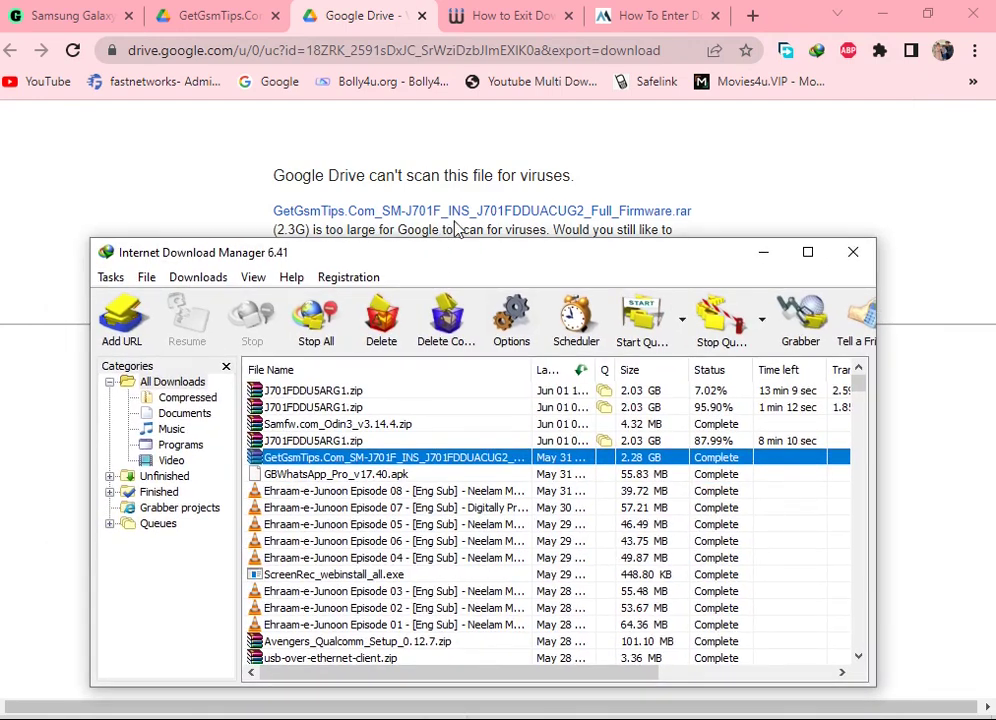
right_click(596, 457)
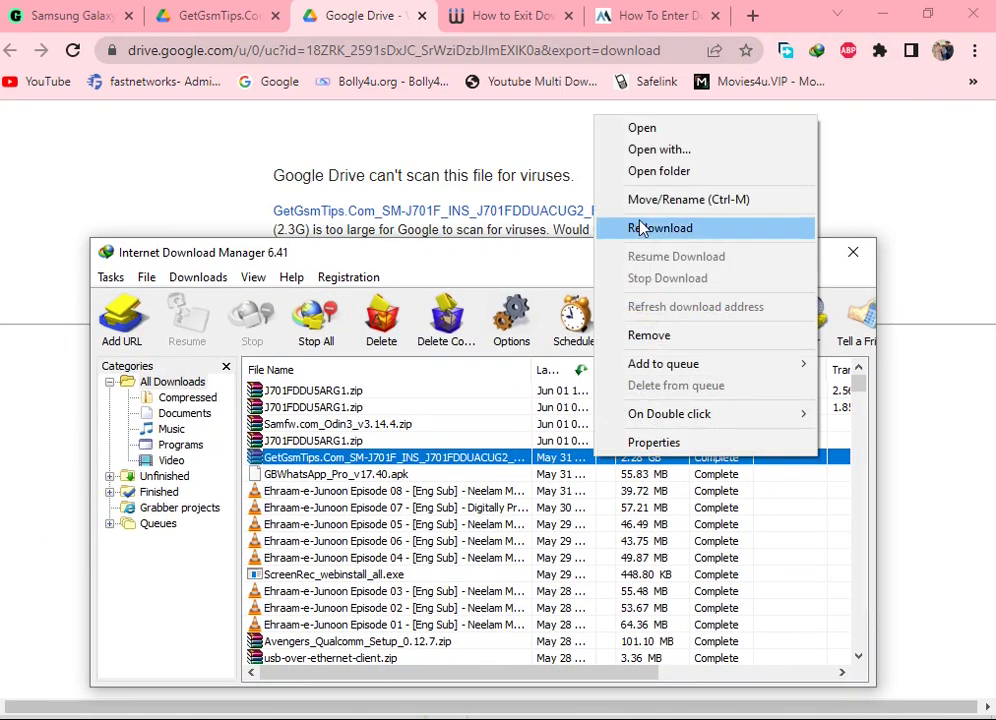
left_click(660, 174)
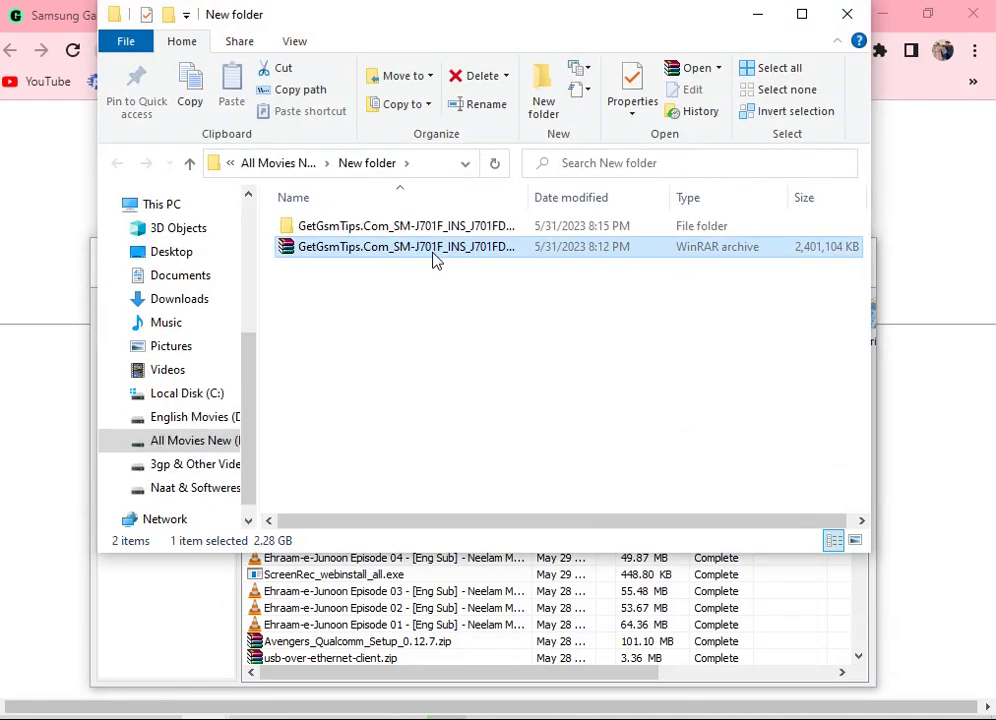
right_click(431, 251)
mouse_move(473, 378)
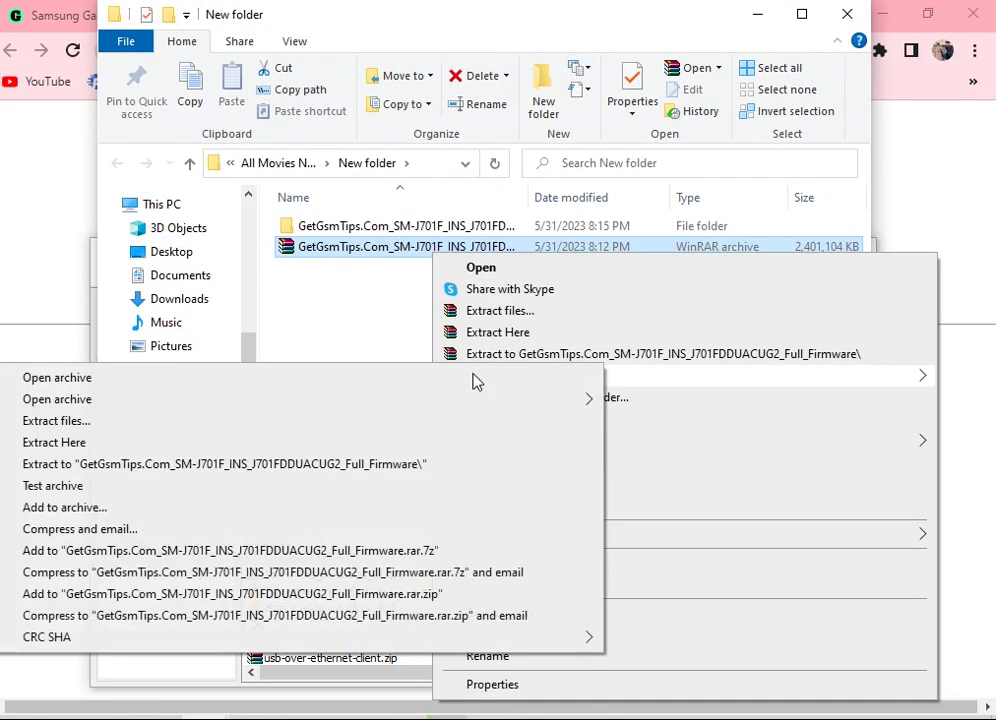
left_click(356, 318)
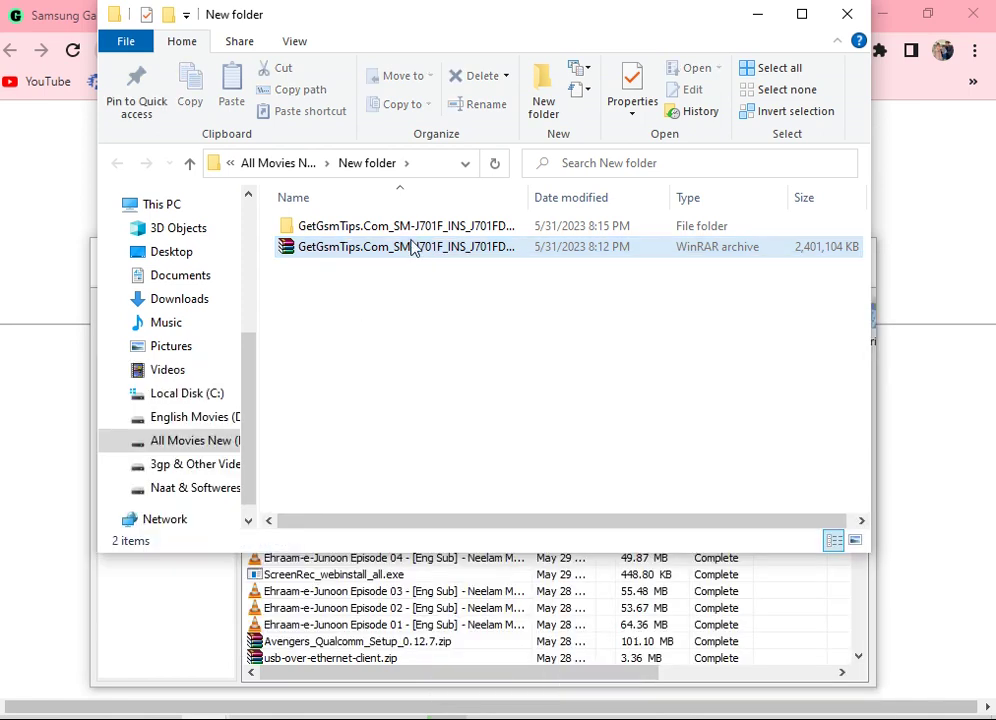
Step: Inspect the flash files in the extracted SM-J701F firmware folder, and minimize the folder and download manager windows
left_click(425, 230)
double_click(425, 230)
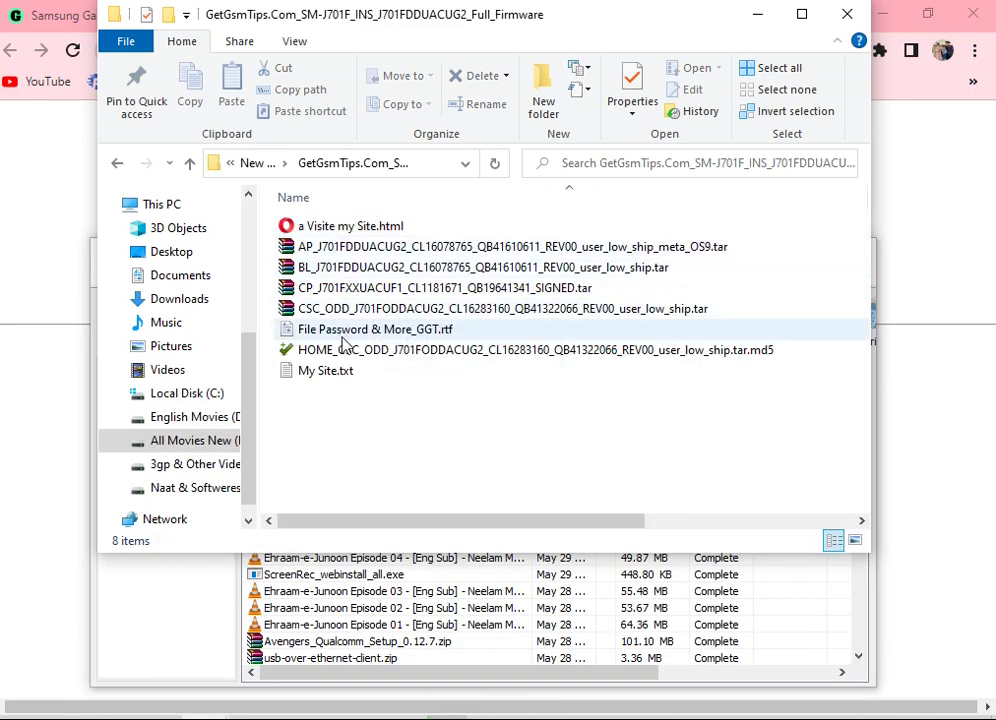
left_click(755, 14)
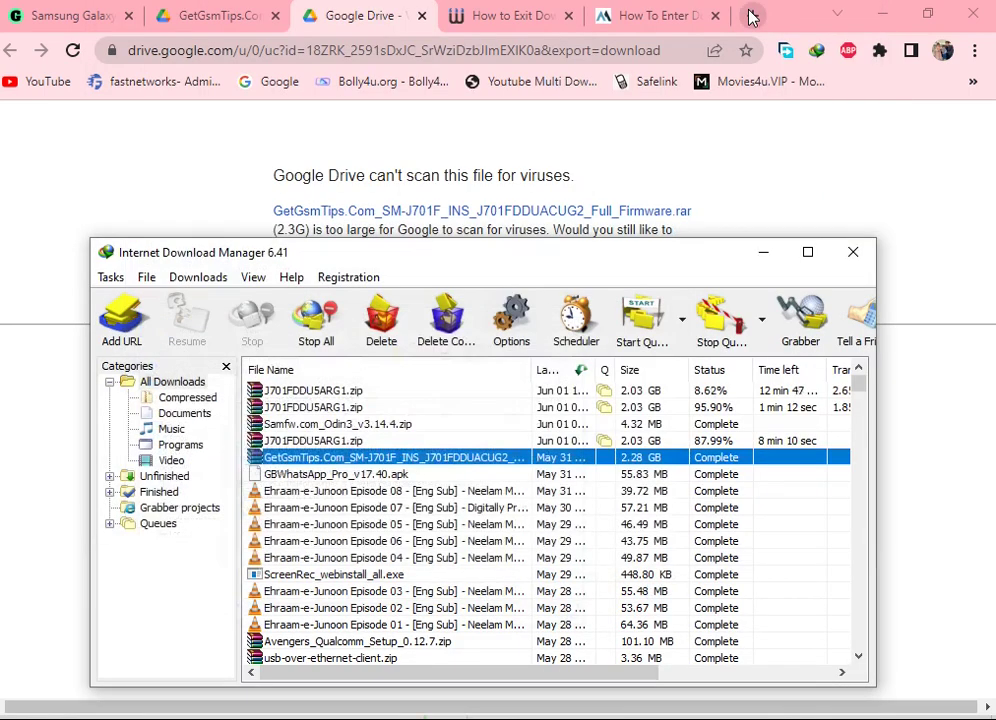
left_click(763, 252)
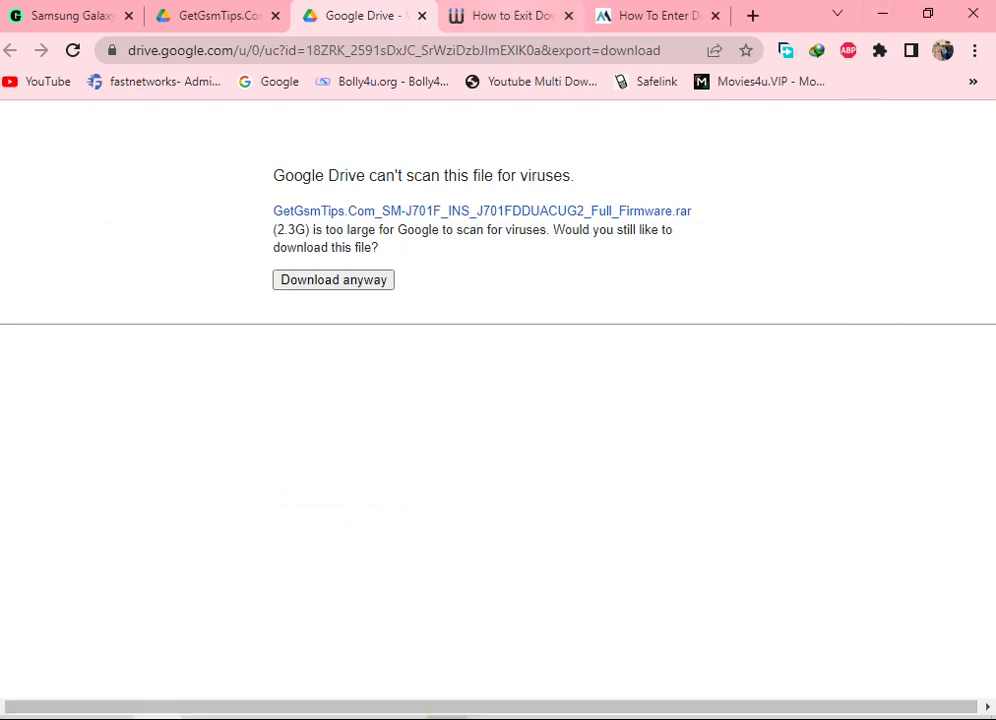
Step: Review the web guide's Volume down + Home + Power combination for Download Mode and the page picturing the Download Mode screens
key("ctrl+Tab")
key("ctrl+Tab")
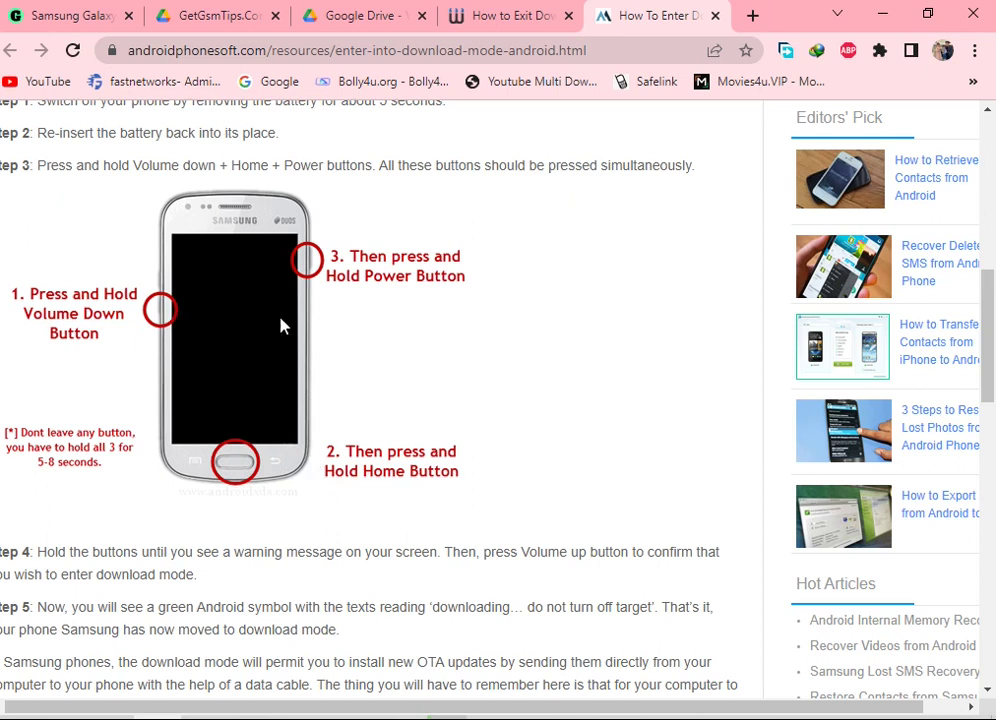
left_click_drag(40, 162, 694, 182)
left_click(250, 186)
left_click_drag(135, 165, 370, 181)
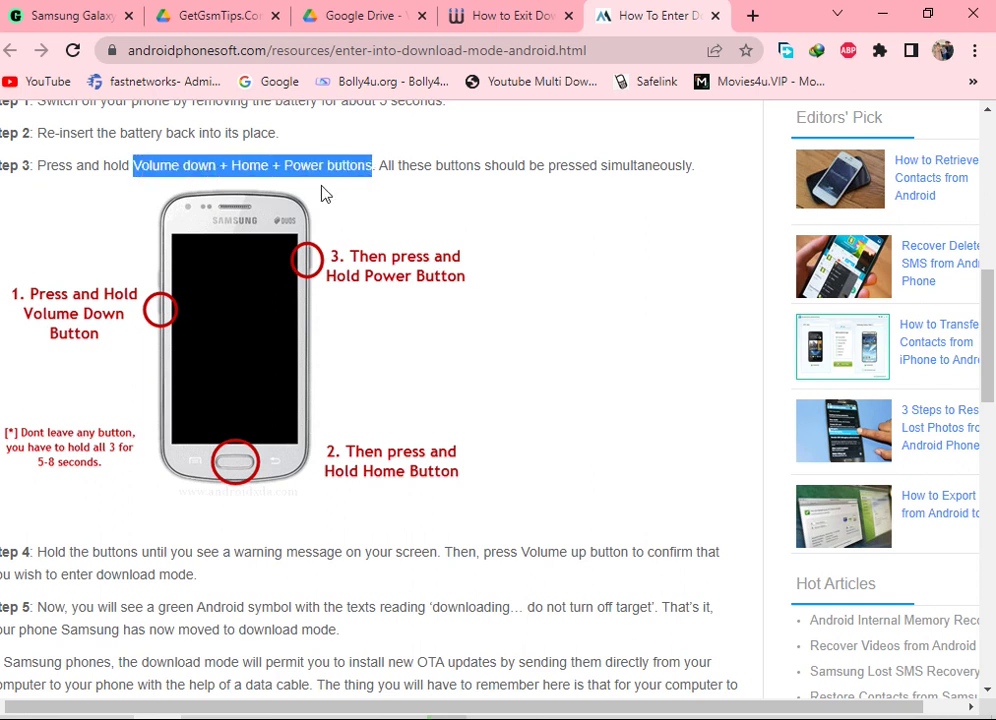
left_click(509, 15)
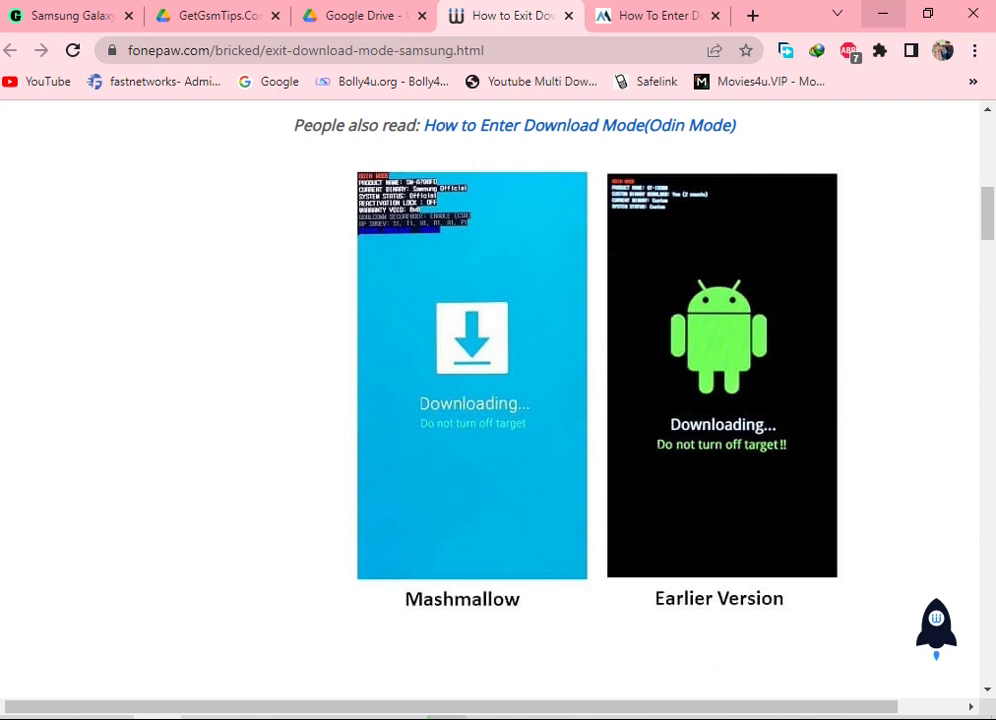
Step: Switch to the Samfw.com_Odin3_v3.14.4 folder, launch Odin3_v3.14.4_Samfw.com.exe and accept its warning
left_click(883, 13)
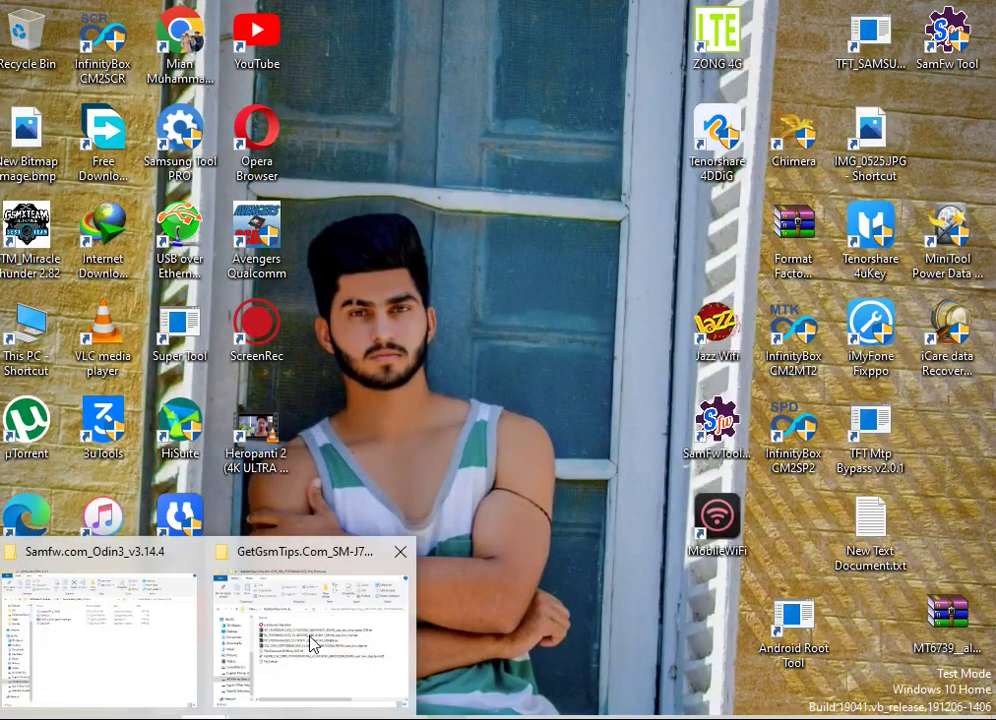
left_click(311, 645)
left_click(171, 658)
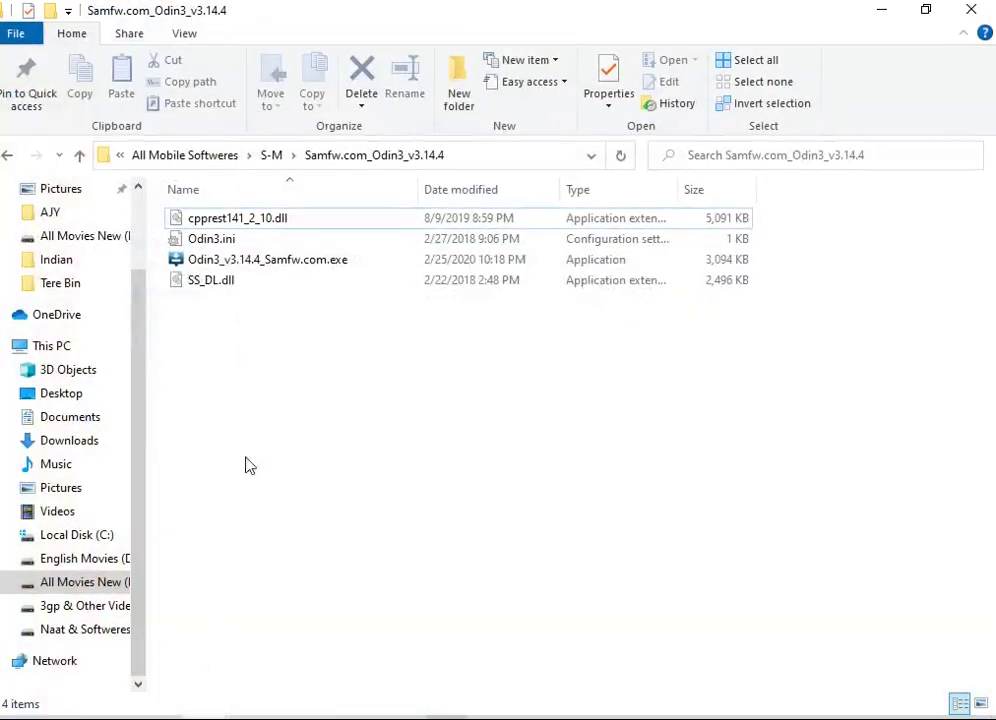
left_click(226, 263)
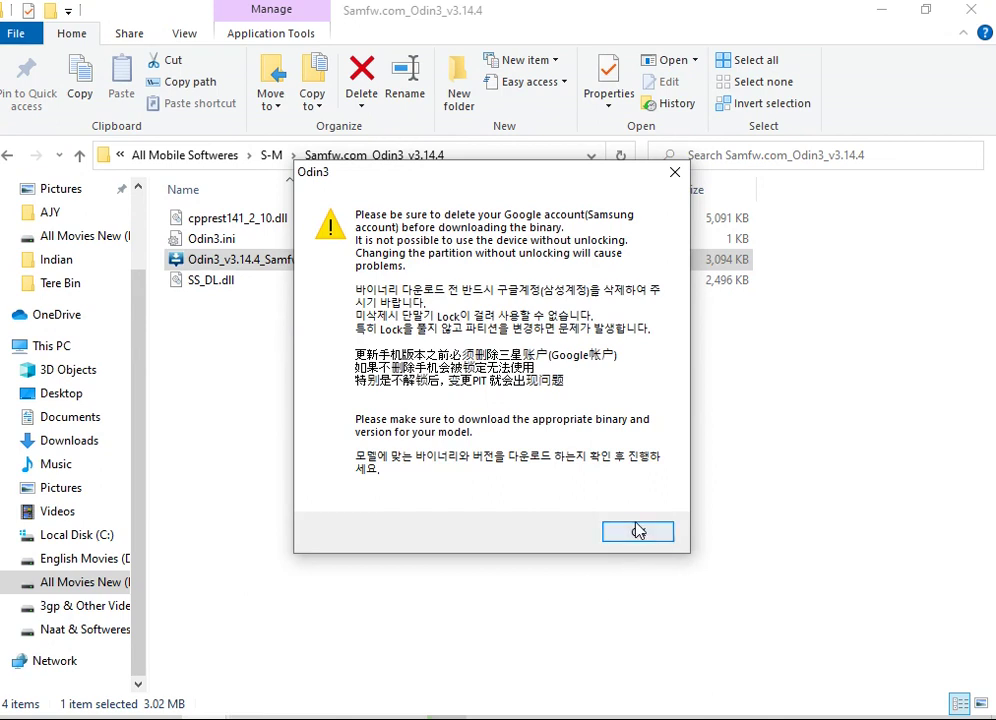
left_click(638, 531)
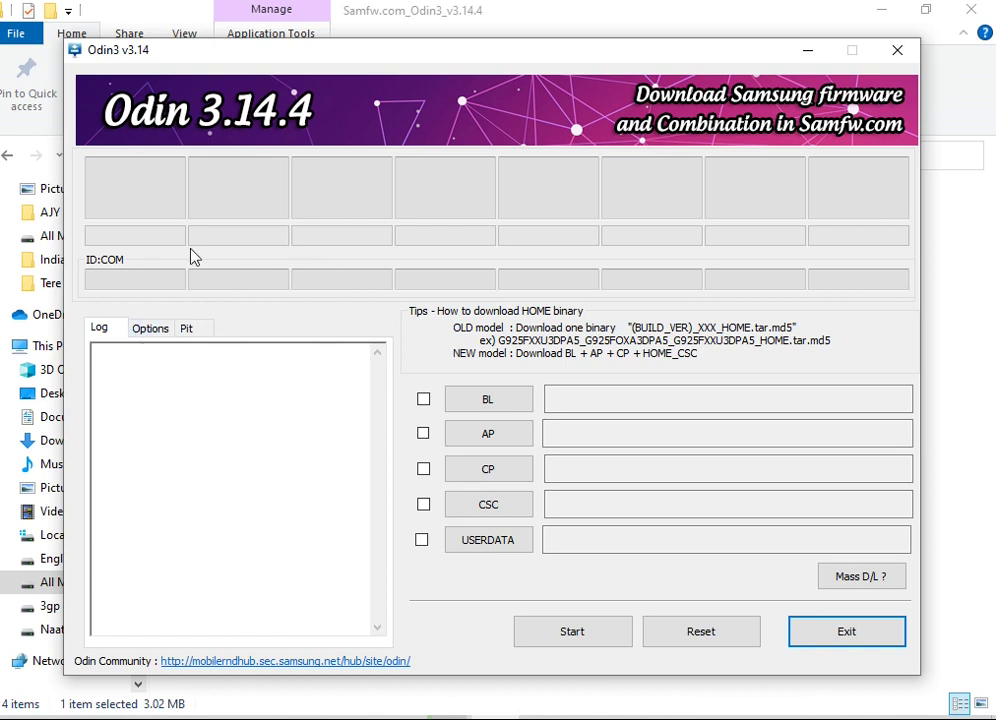
Step: Look at Odin's Pit settings and return to the log
left_click(182, 337)
left_click(630, 407)
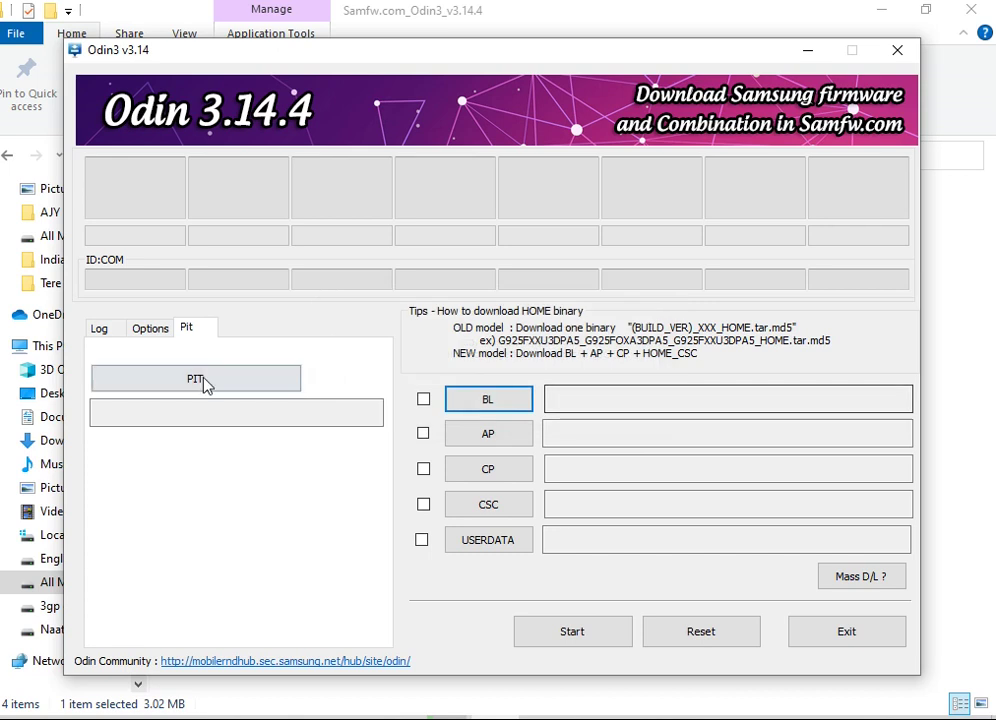
left_click(105, 333)
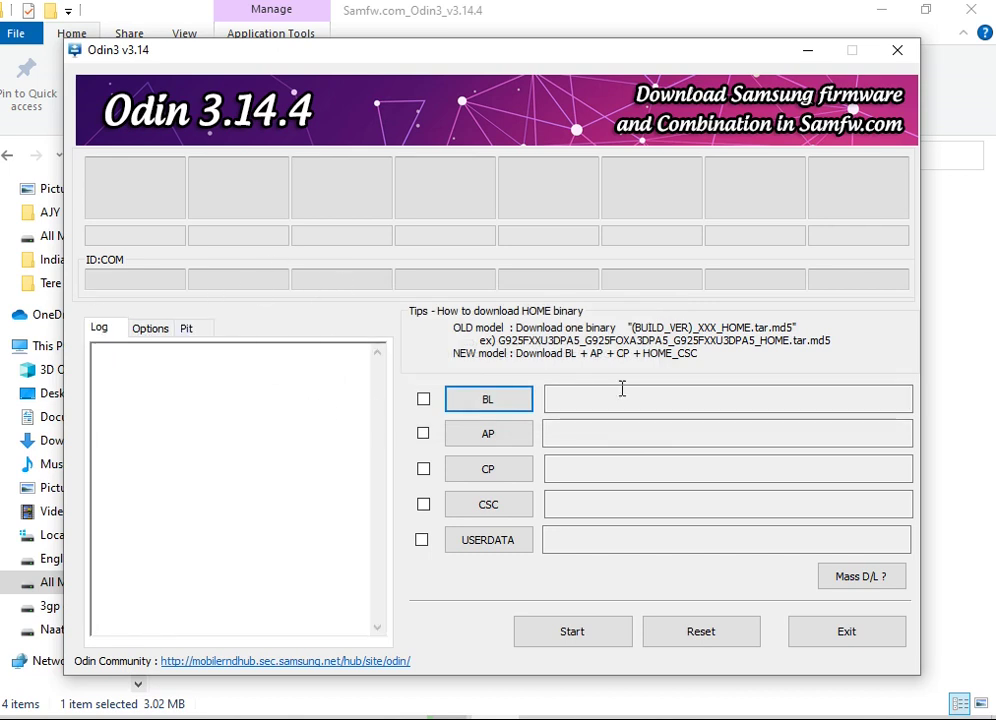
Step: Close Odin and relaunch it from its folder, accepting the account warning
left_click(888, 54)
double_click(305, 262)
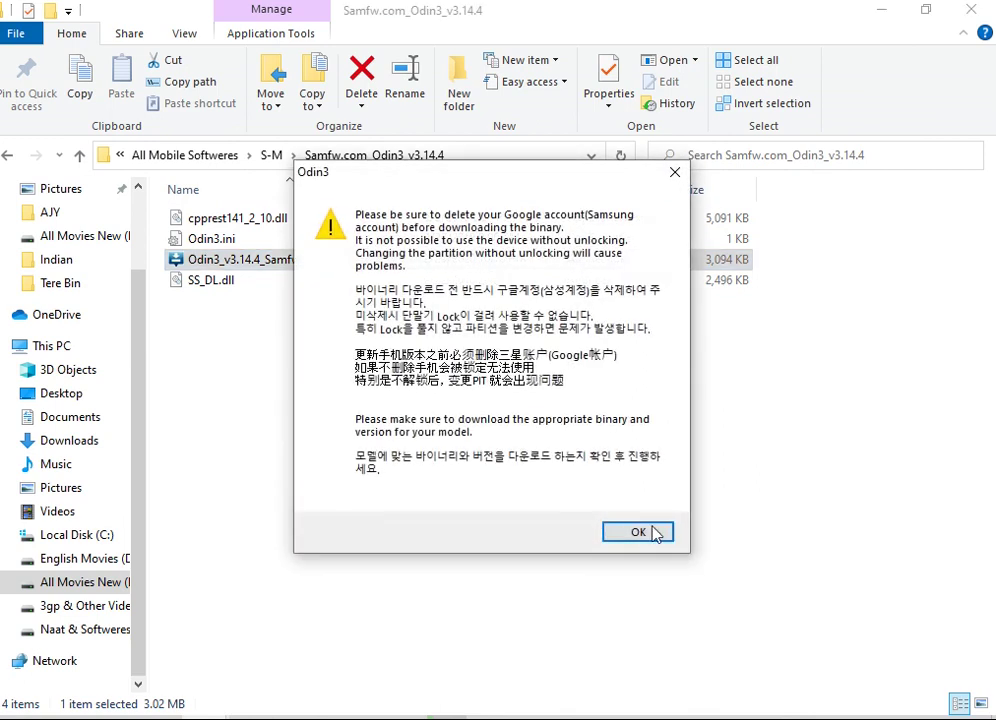
left_click(653, 533)
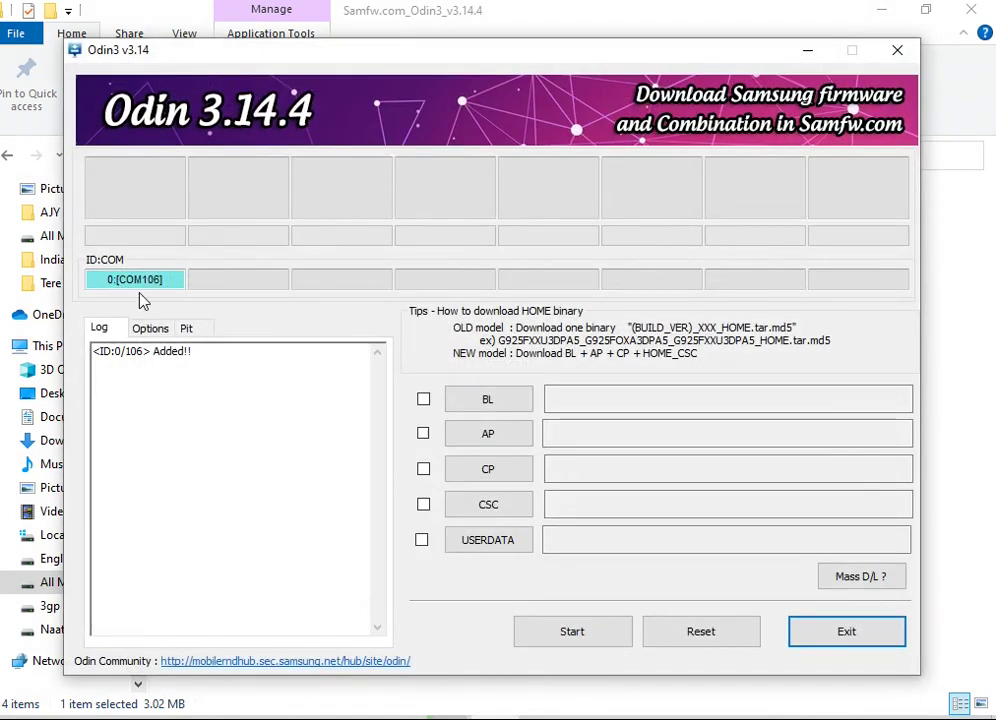
Step: Load the BL_J701FDDUACUG2 file into the BL slot and the AP_J701FDDUACUG2 file into the AP slot
left_click(493, 401)
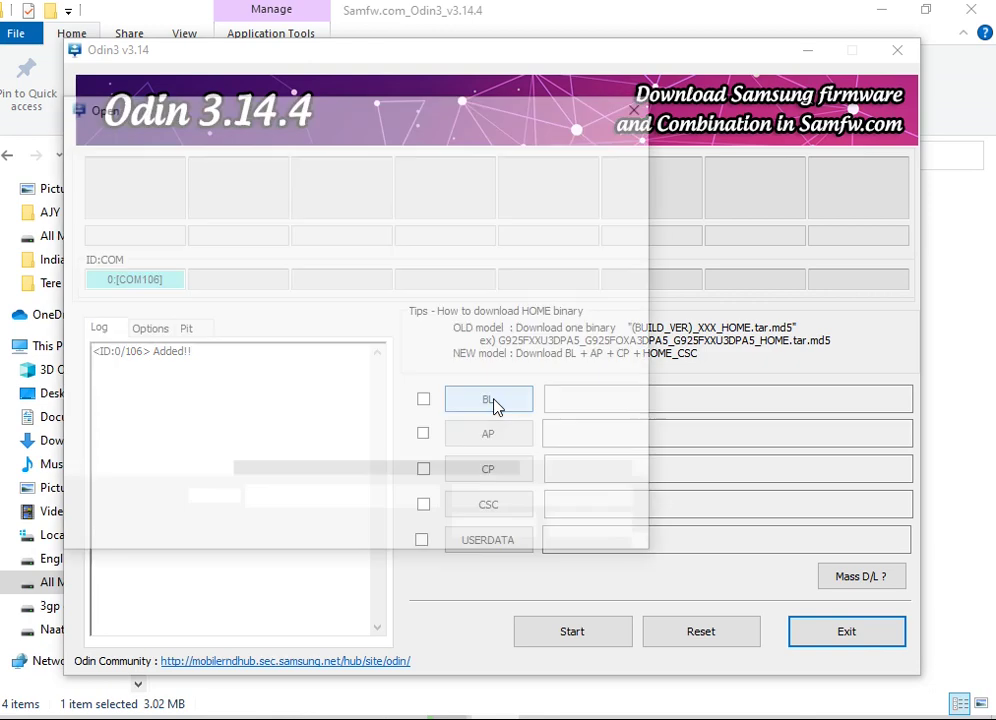
left_click(270, 256)
left_click(498, 540)
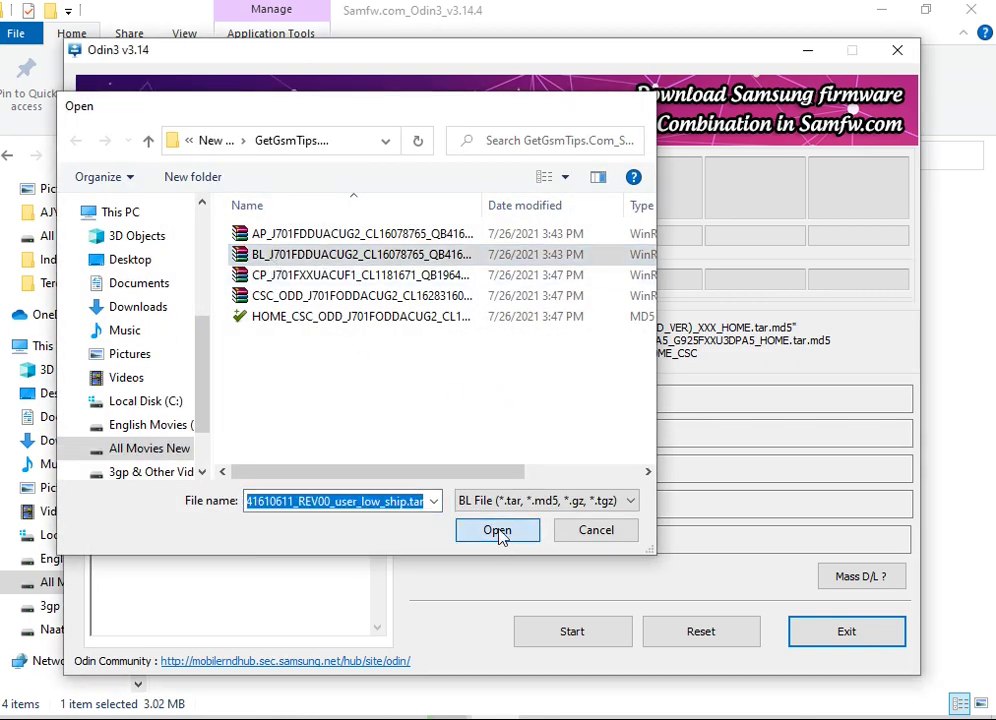
left_click(492, 434)
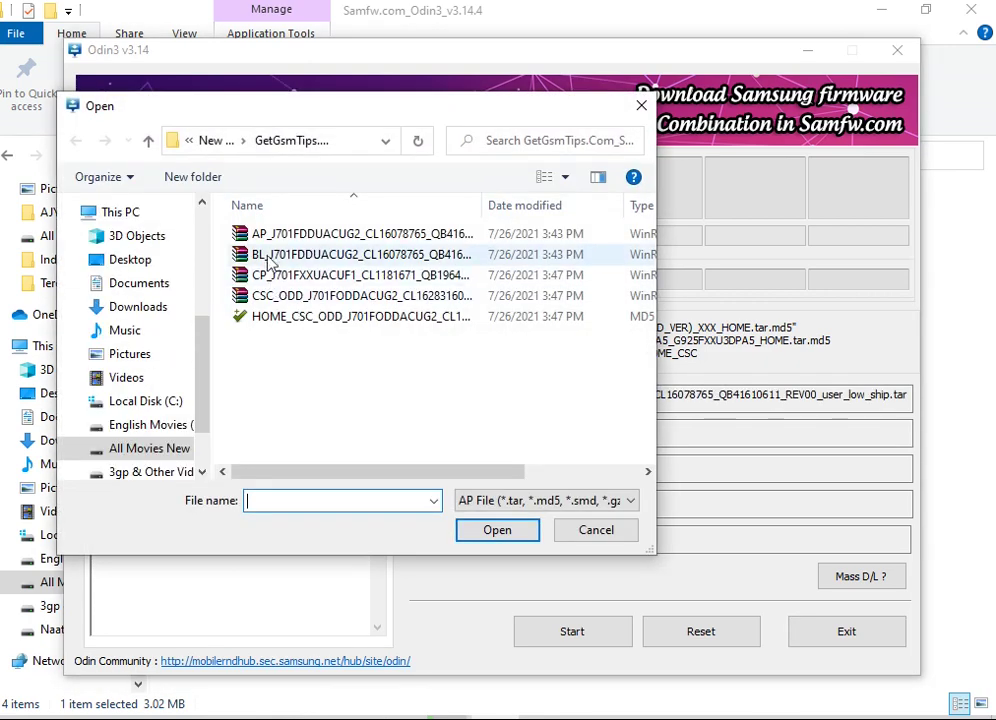
left_click(248, 234)
left_click(492, 527)
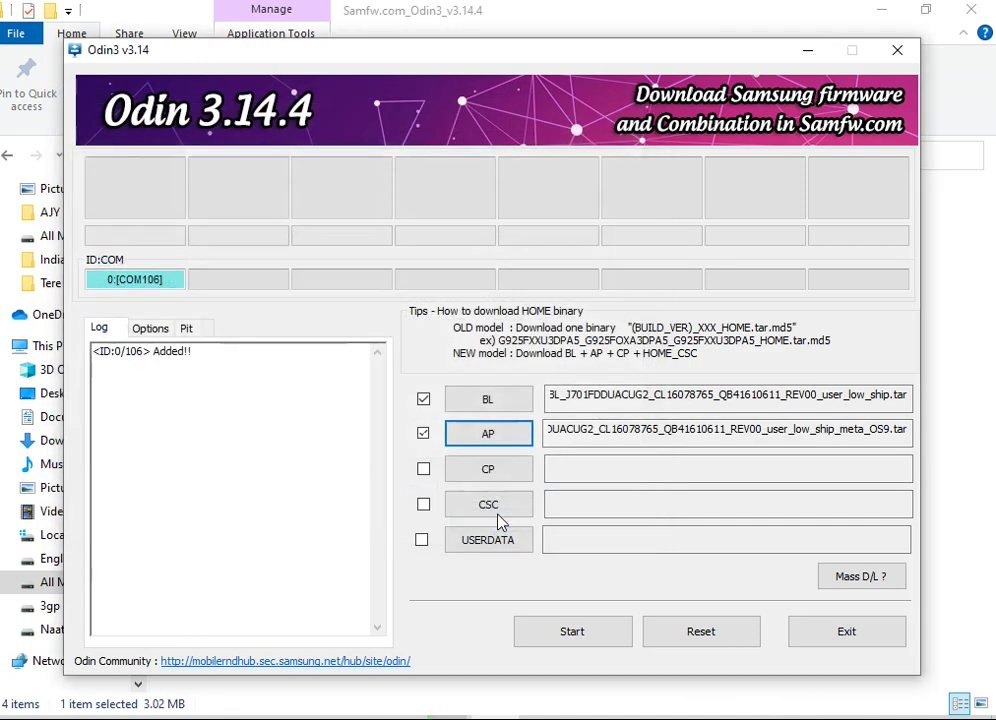
Step: Load CP_J701FXXUACUF1_CL1181671_QB19641341_SIGNED.tar into the CP slot
left_click(508, 476)
left_click(300, 275)
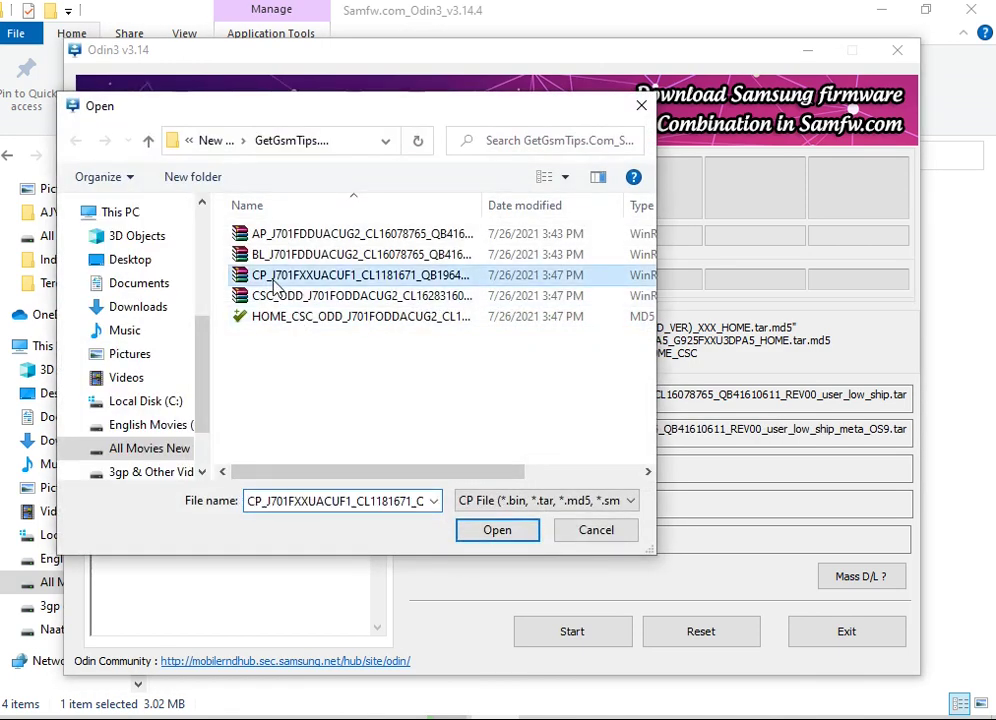
left_click(497, 530)
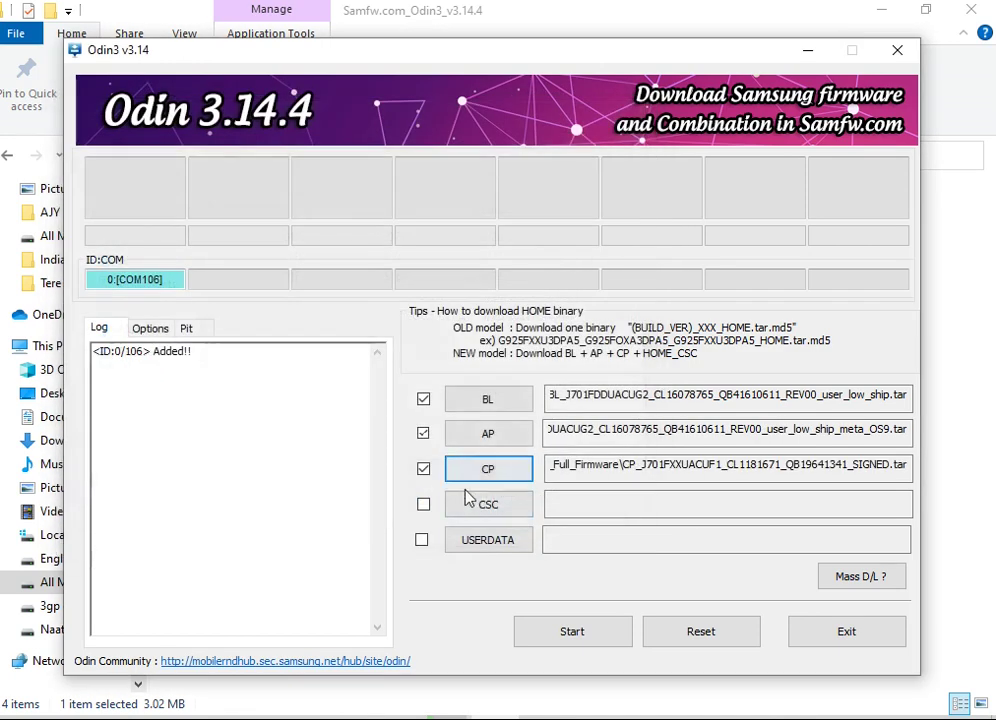
Step: Load the CSC_ODD_J701FODDACUG2 file into the CSC slot and start flashing the firmware
left_click(460, 506)
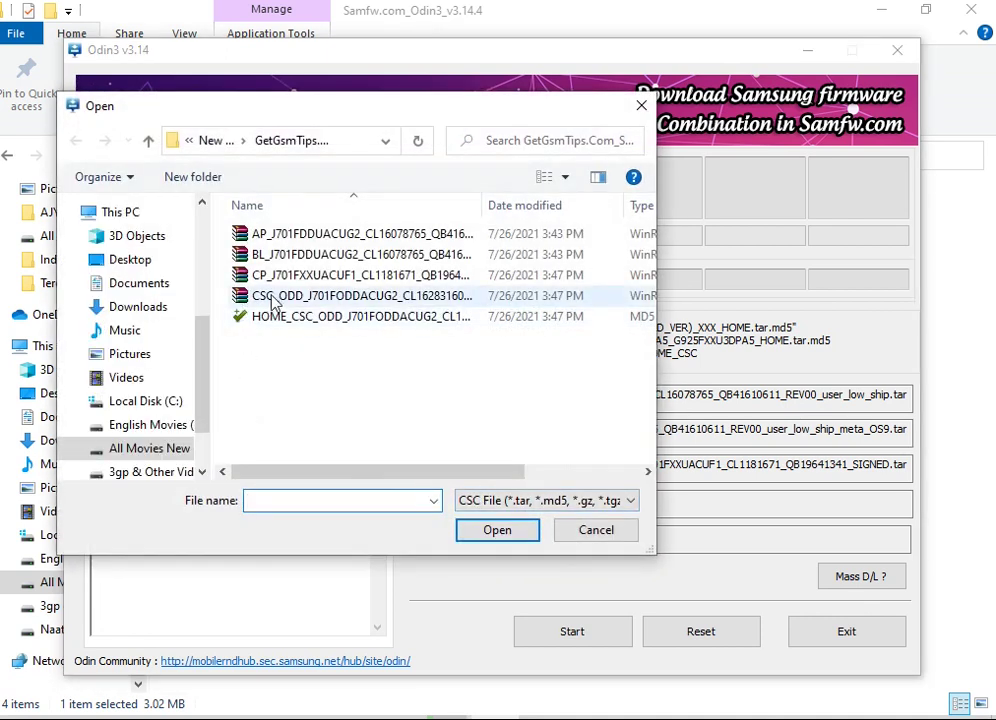
left_click(262, 298)
left_click(497, 530)
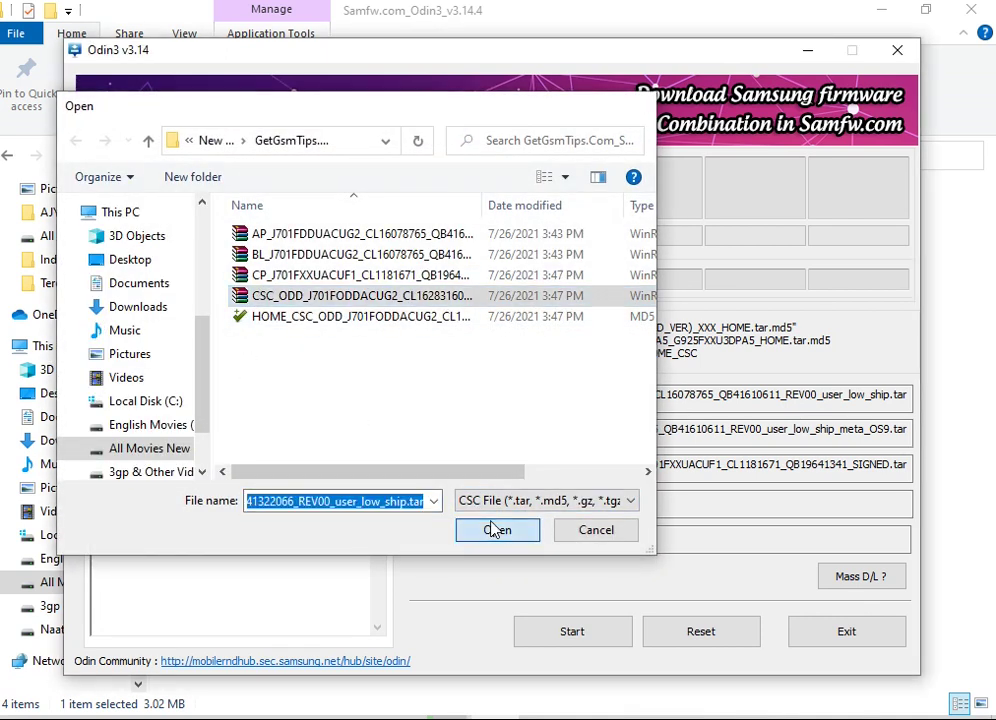
left_click(585, 636)
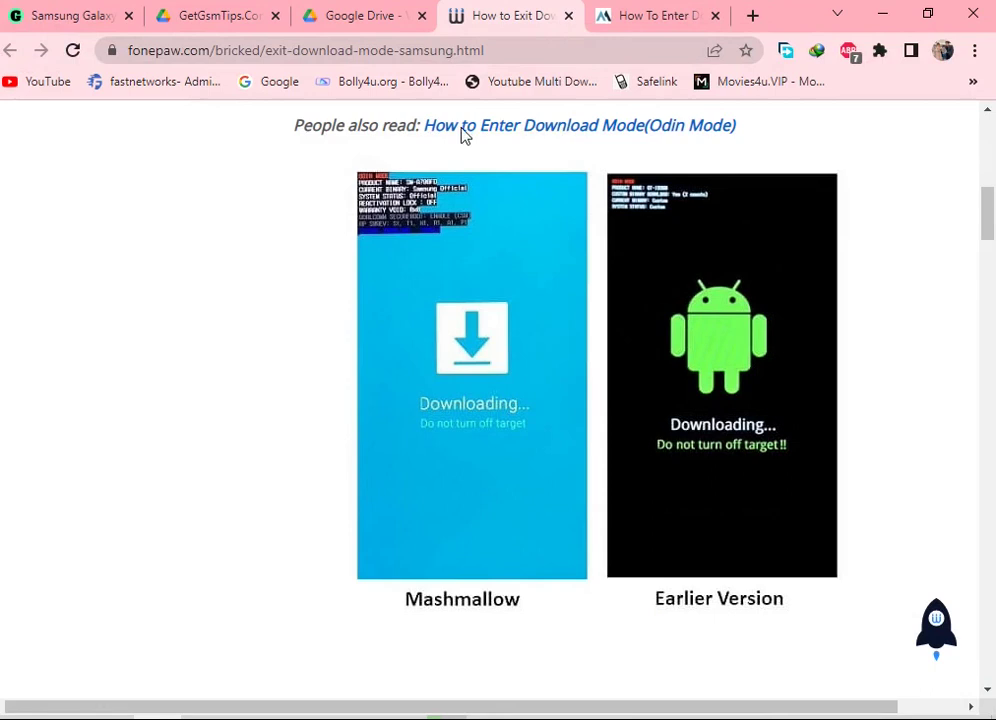
Step: Open the Google home page in the browser and enter "fs" as the search text
scroll(309, 269, "up", 5)
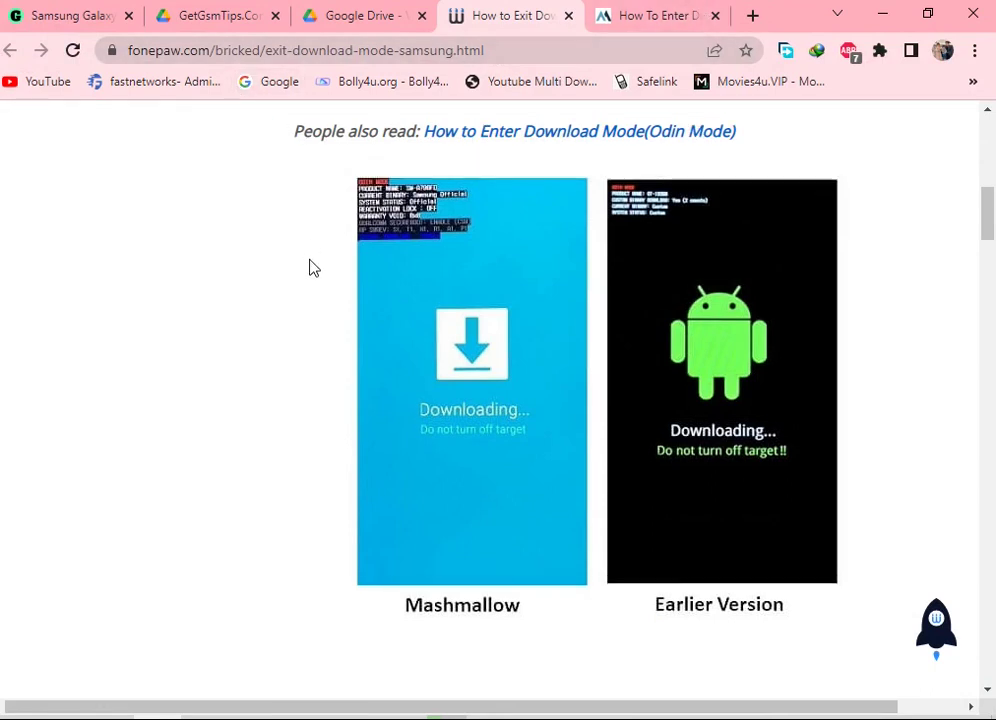
left_click(272, 82)
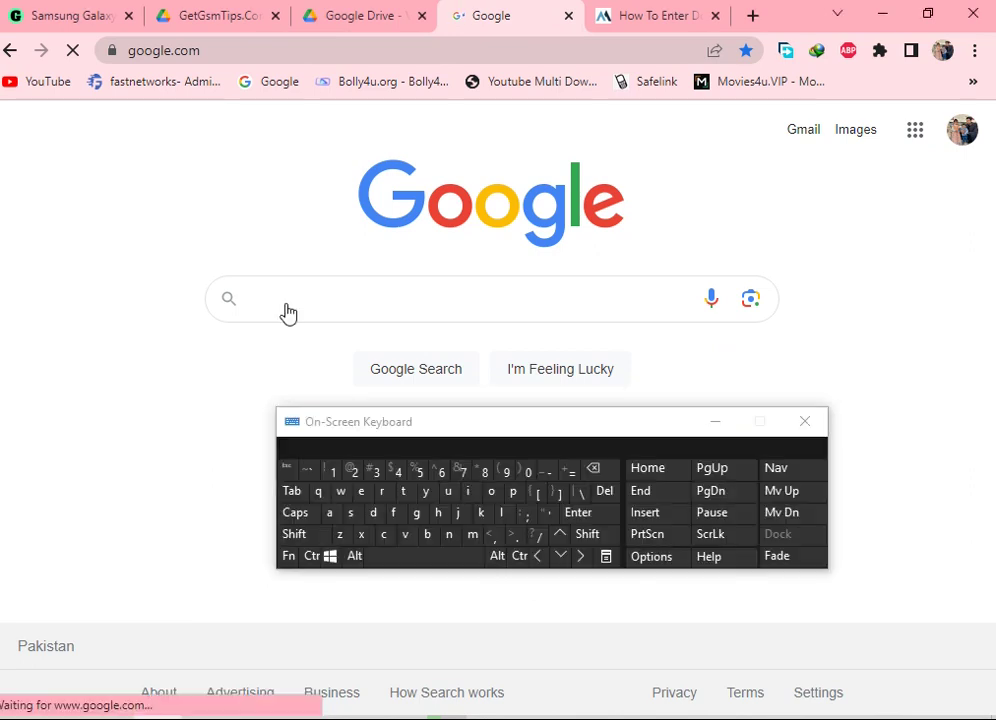
left_click(285, 313)
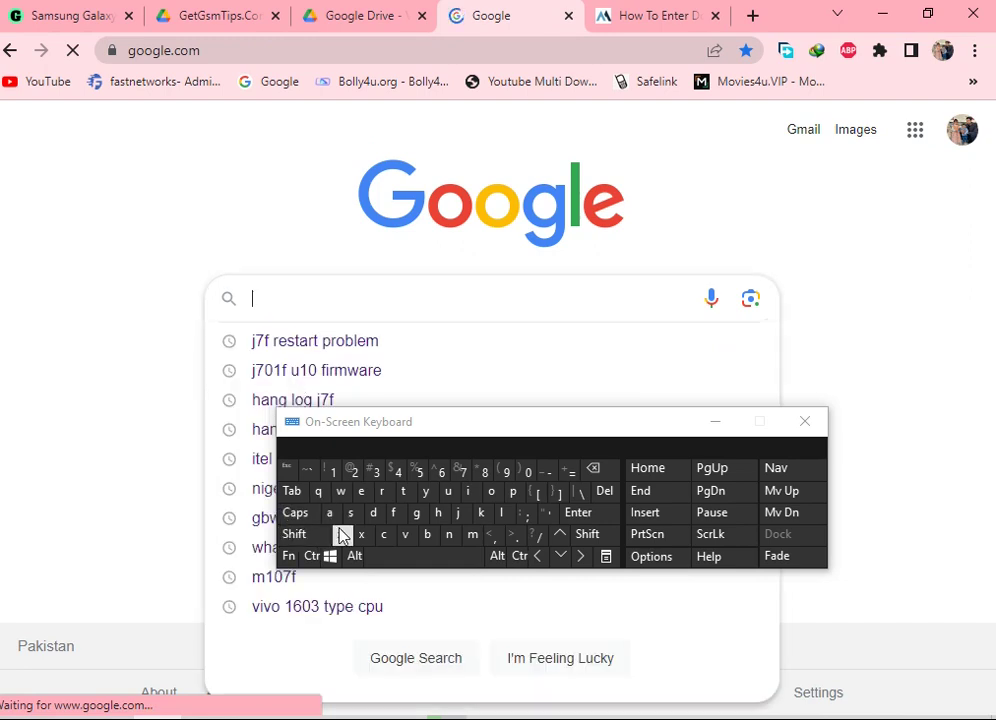
left_click(393, 512)
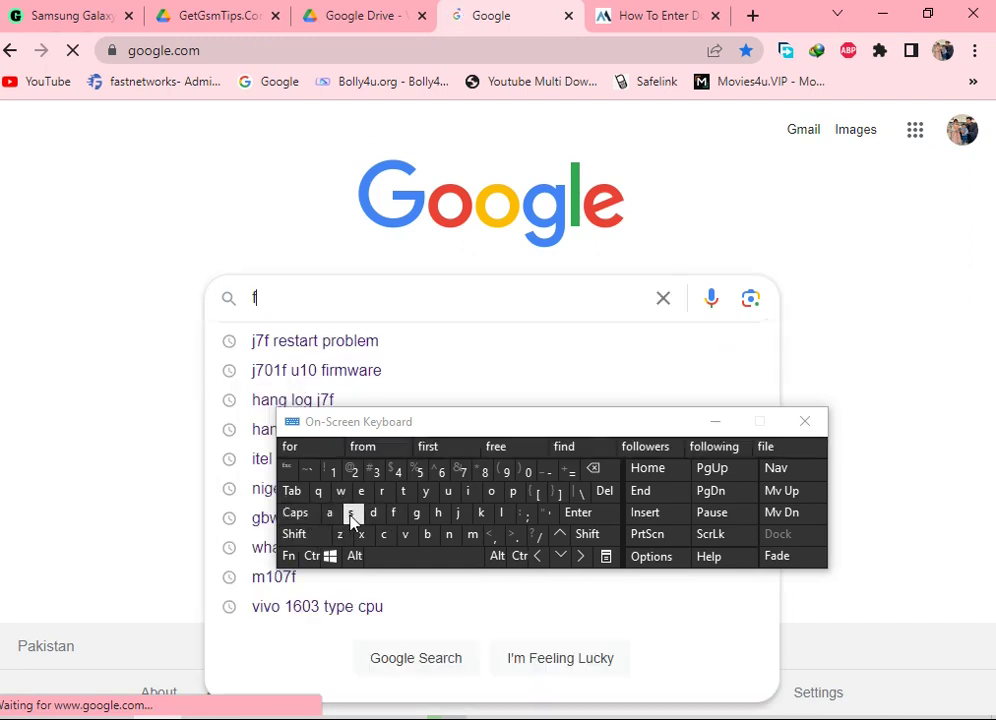
left_click(350, 512)
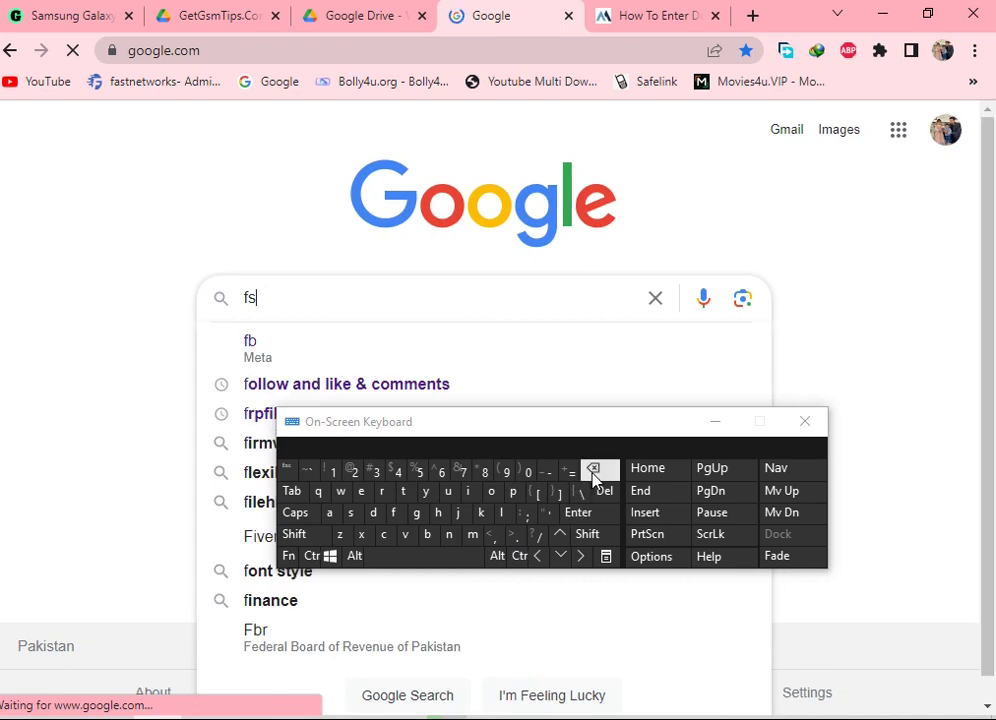